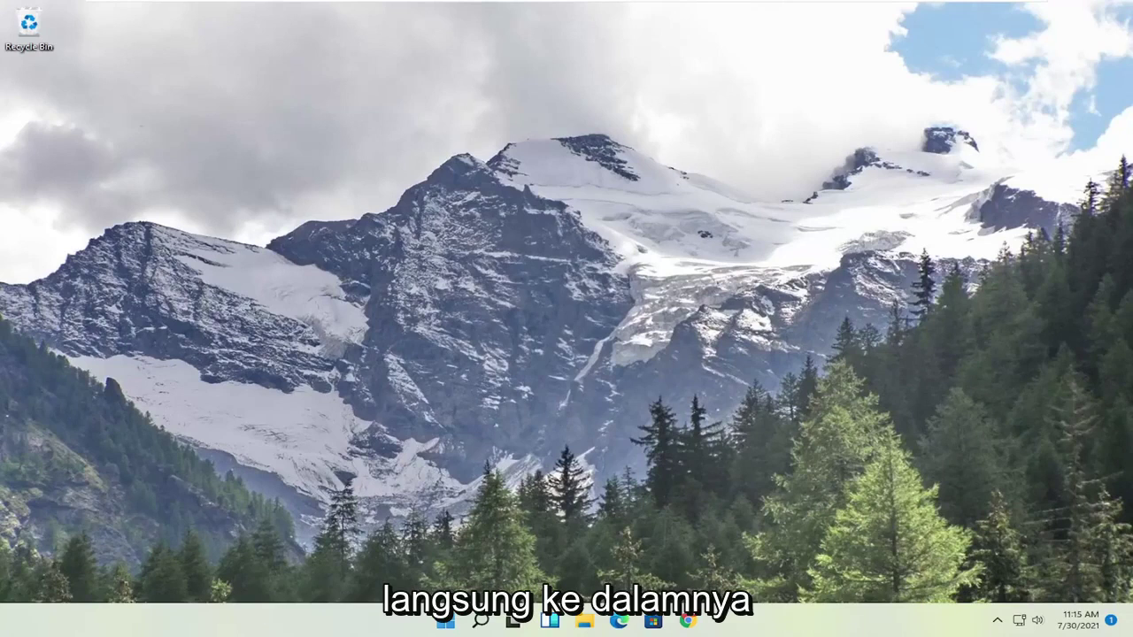
Search Start for 'cmd' and run Command Prompt as administrator
left_click(447, 622)
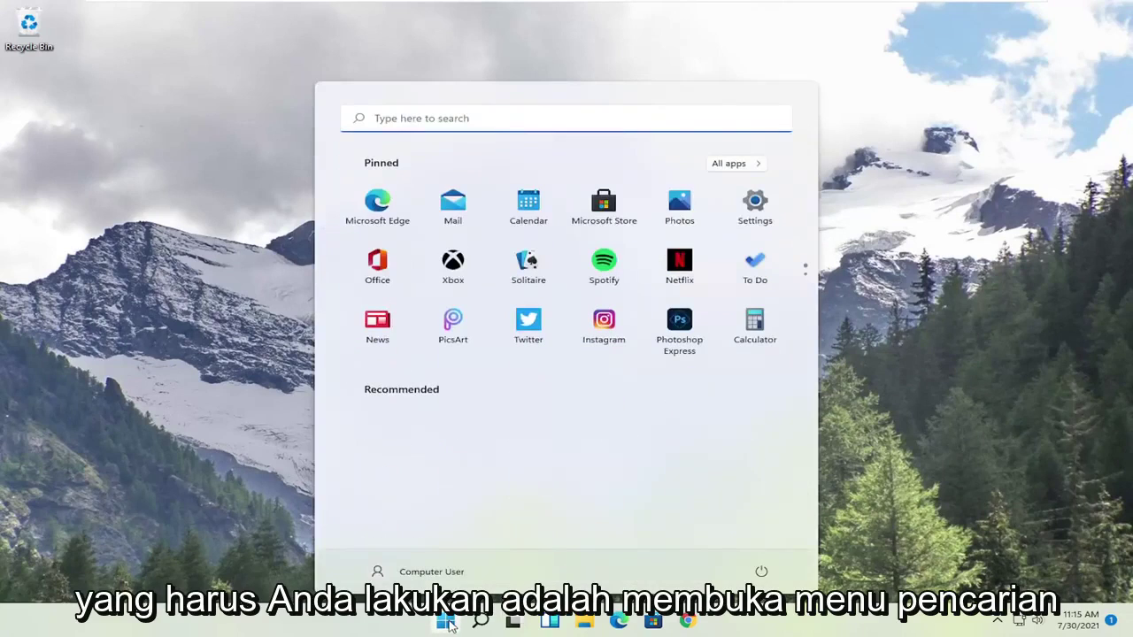
type("cmd")
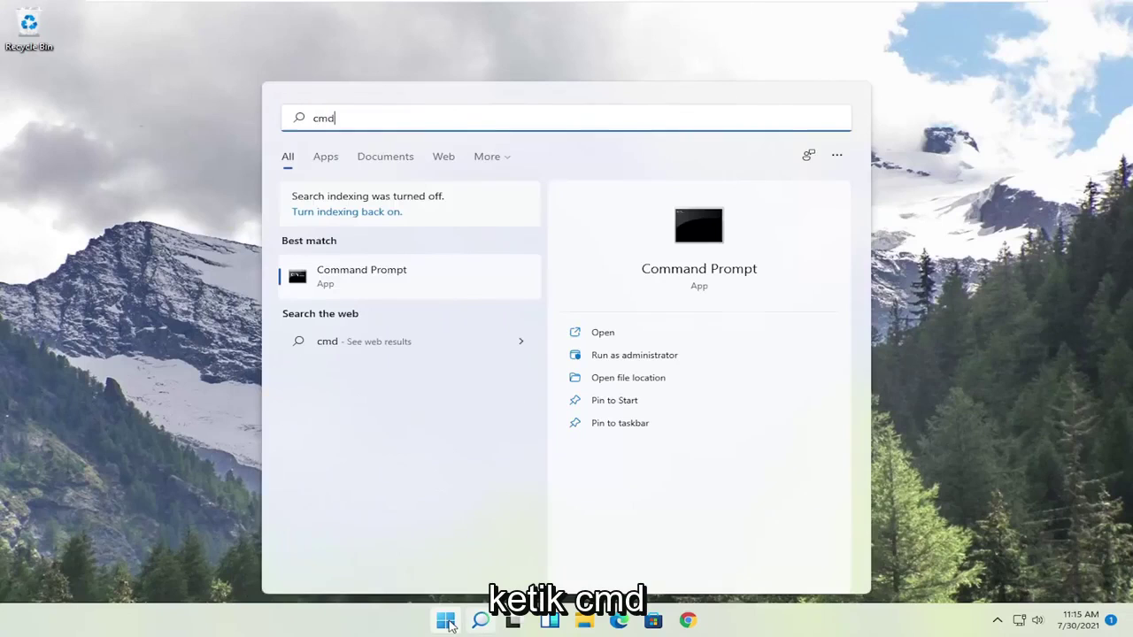
right_click(354, 280)
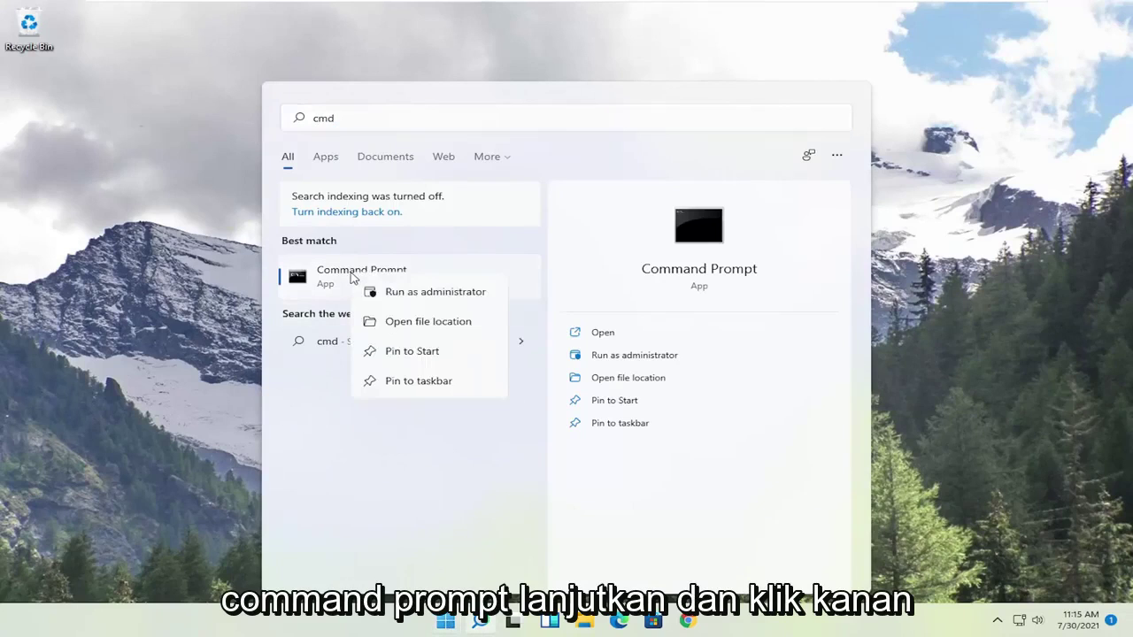
left_click(412, 295)
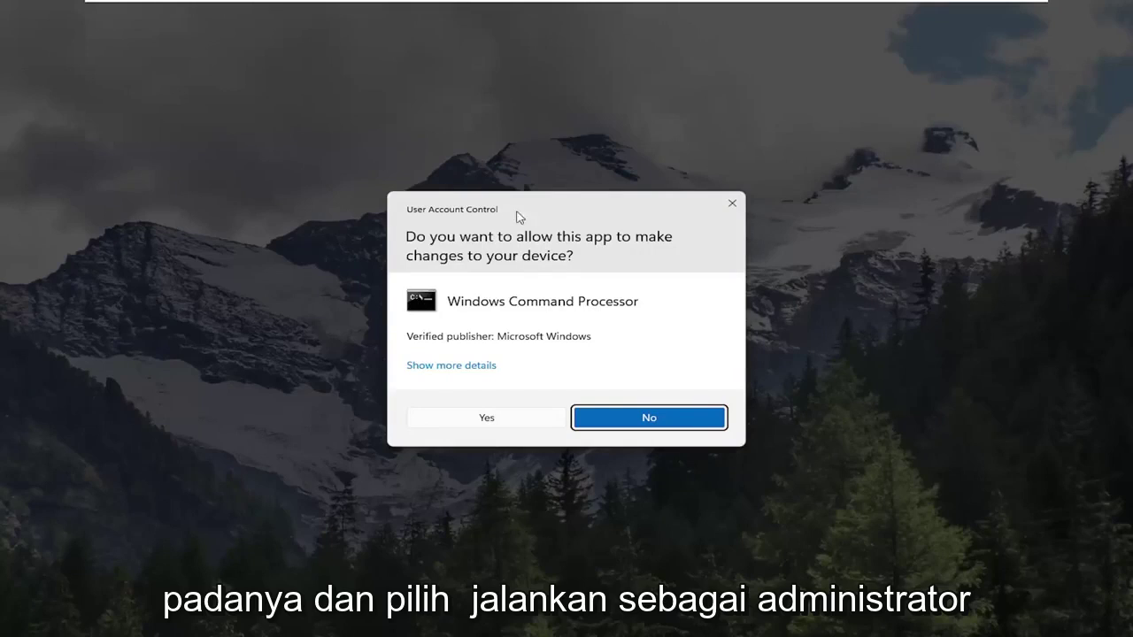
Approve the UAC prompt and run 'netsh winsock reset' in the elevated Command Prompt
left_click(489, 423)
left_click_drag(434, 114, 481, 119)
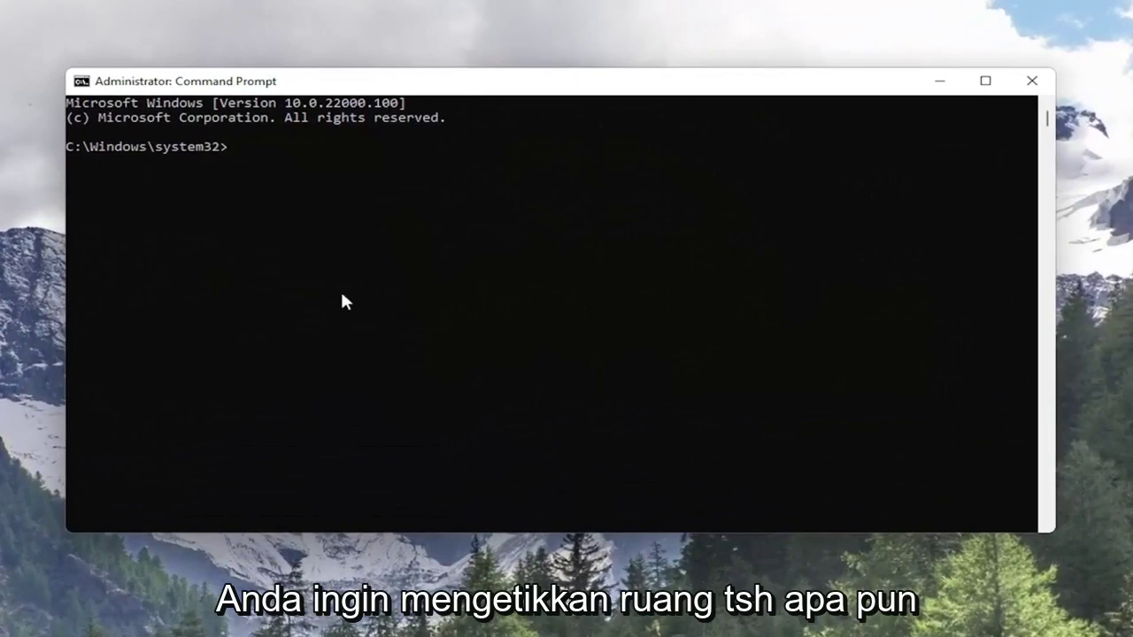
type("netsh winso")
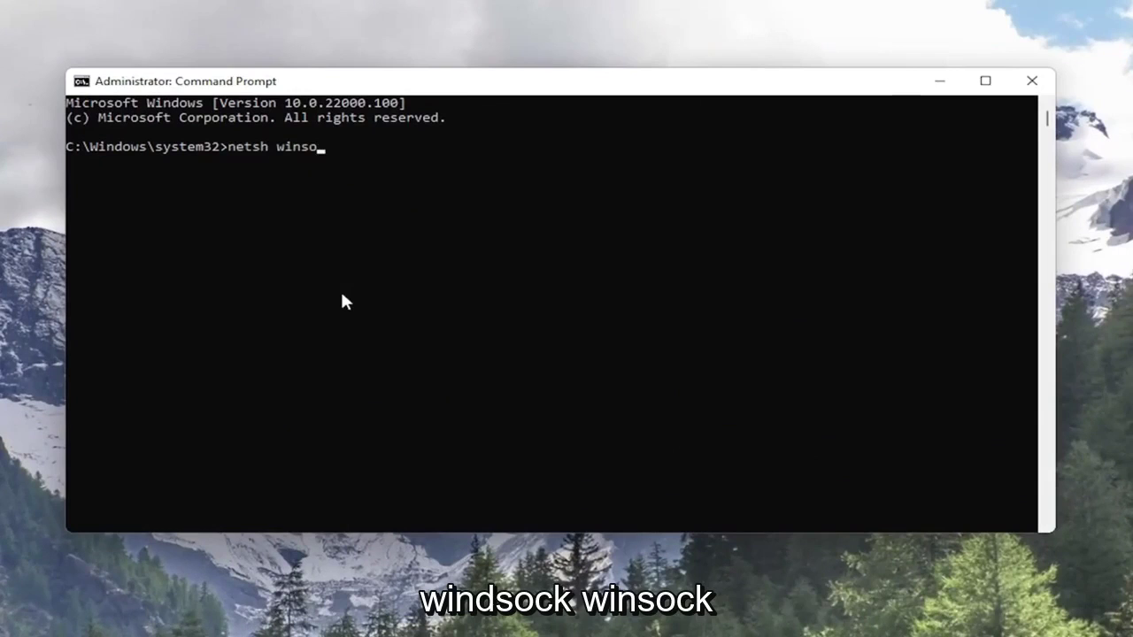
type("ck reset")
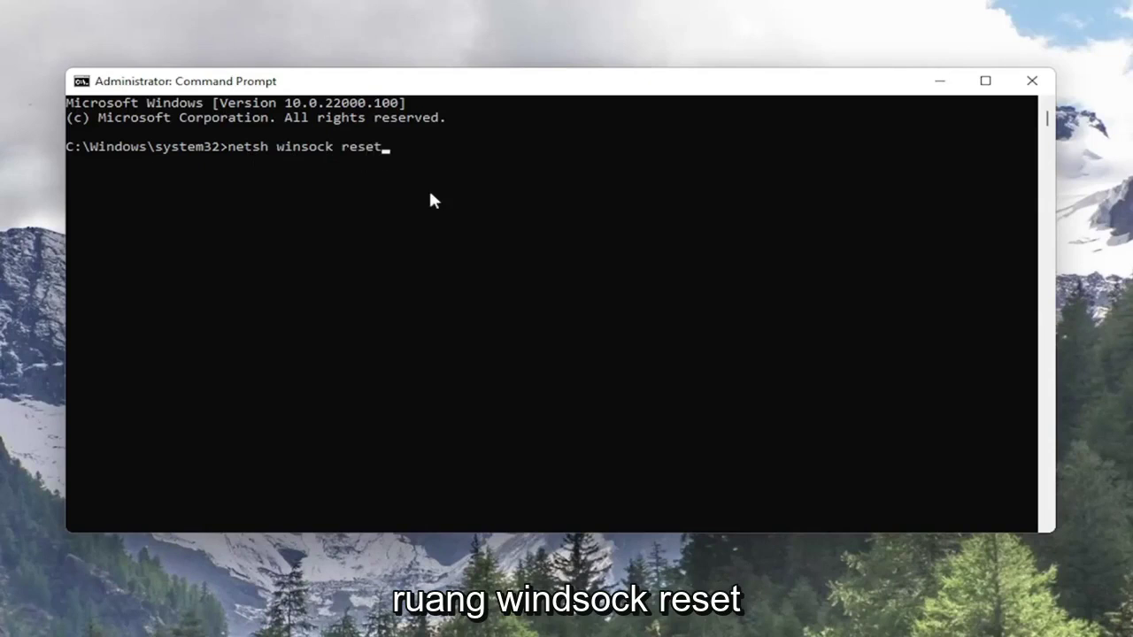
key("Return")
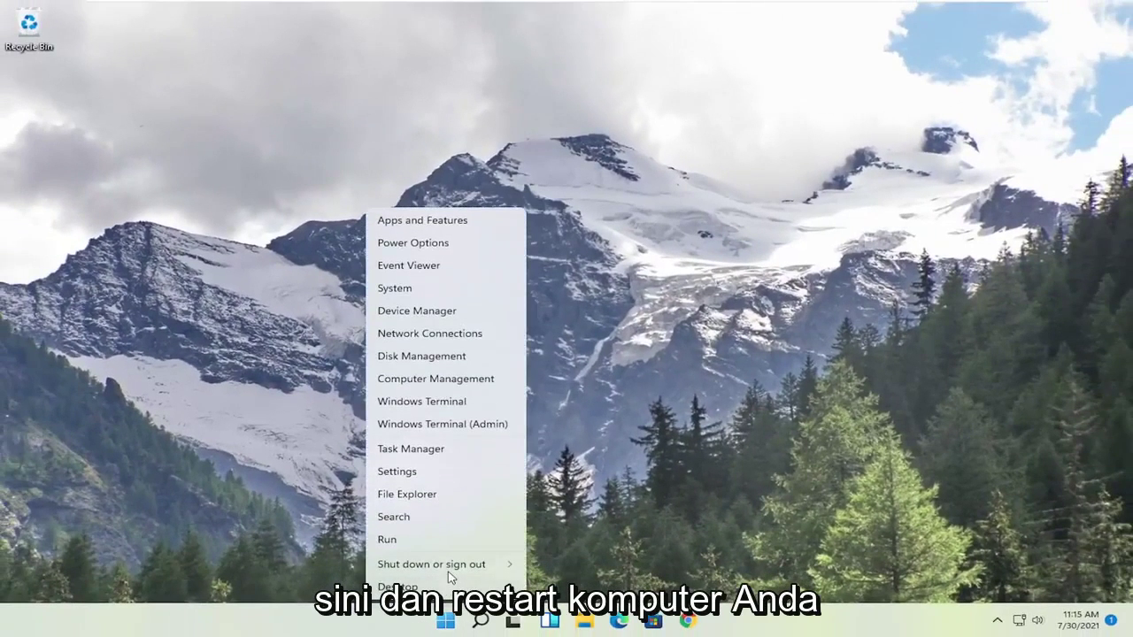
Restart the PC, then search Start for 'device manager' and open it
mouse_move(460, 564)
left_click(551, 586)
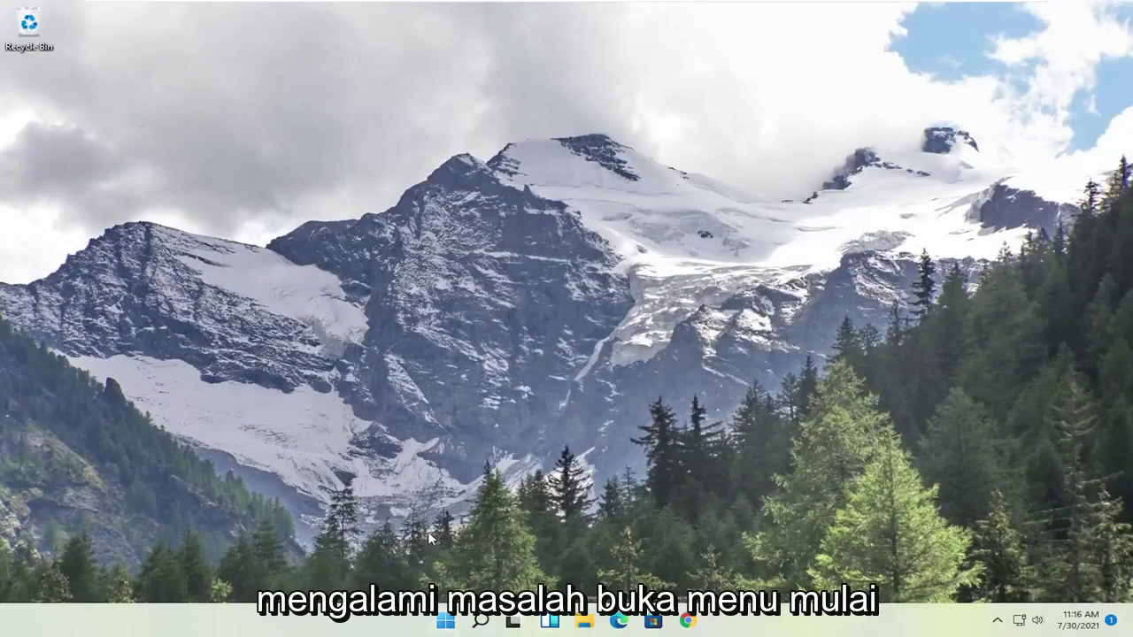
left_click(451, 622)
type("dev")
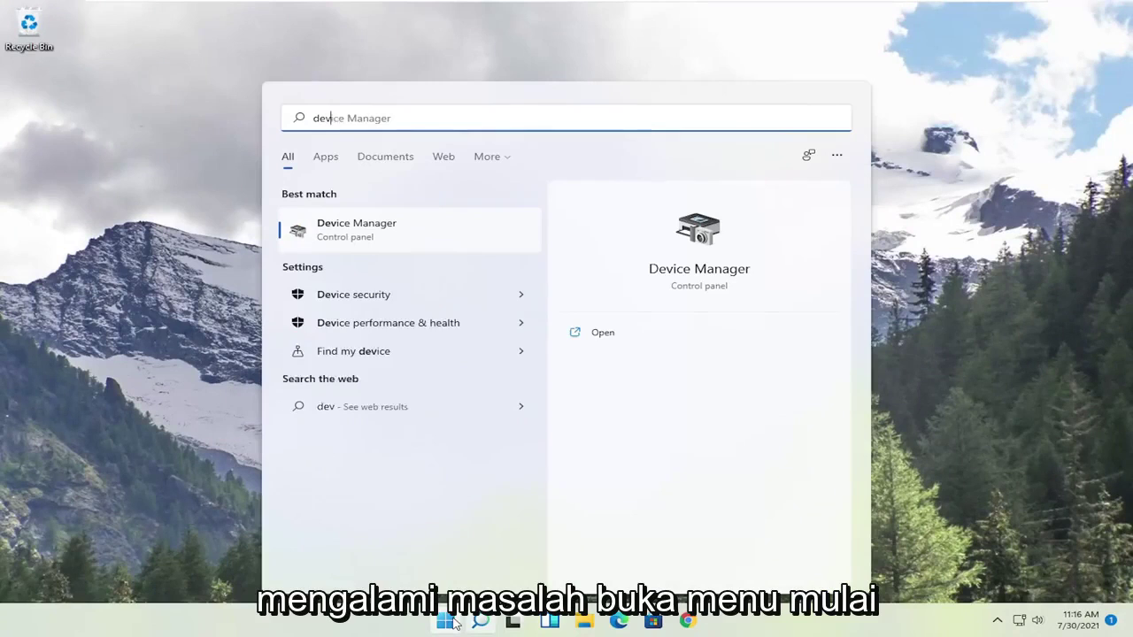
type("ice manager")
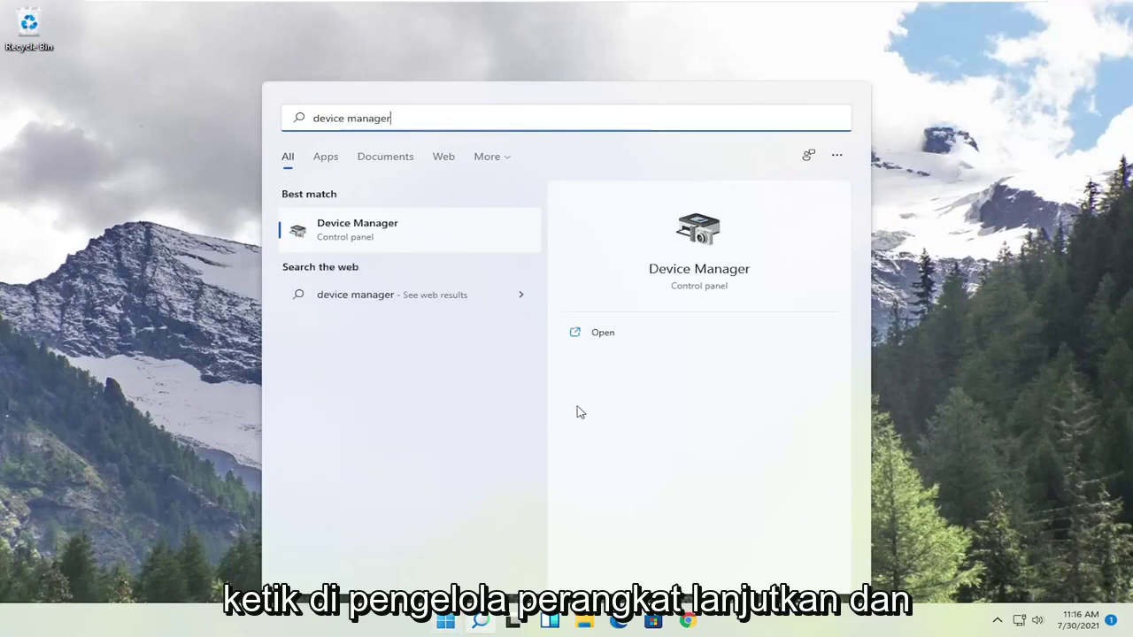
left_click(352, 232)
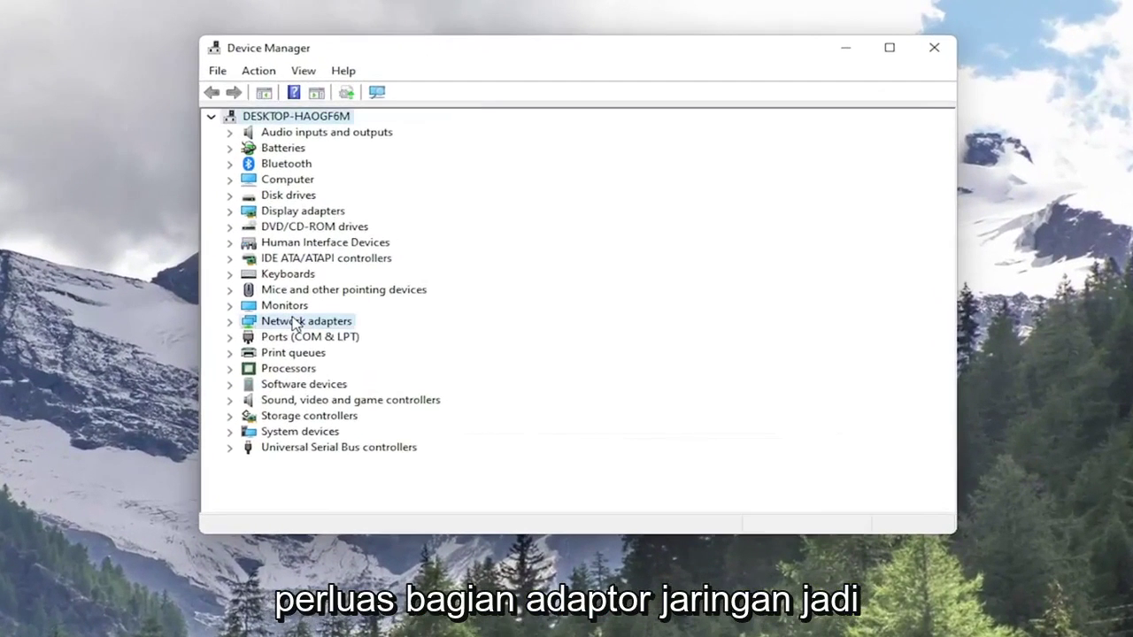
Under Network adapters, uninstall the Intel(R) 82574L Gigabit Network Connection device and confirm
double_click(382, 278)
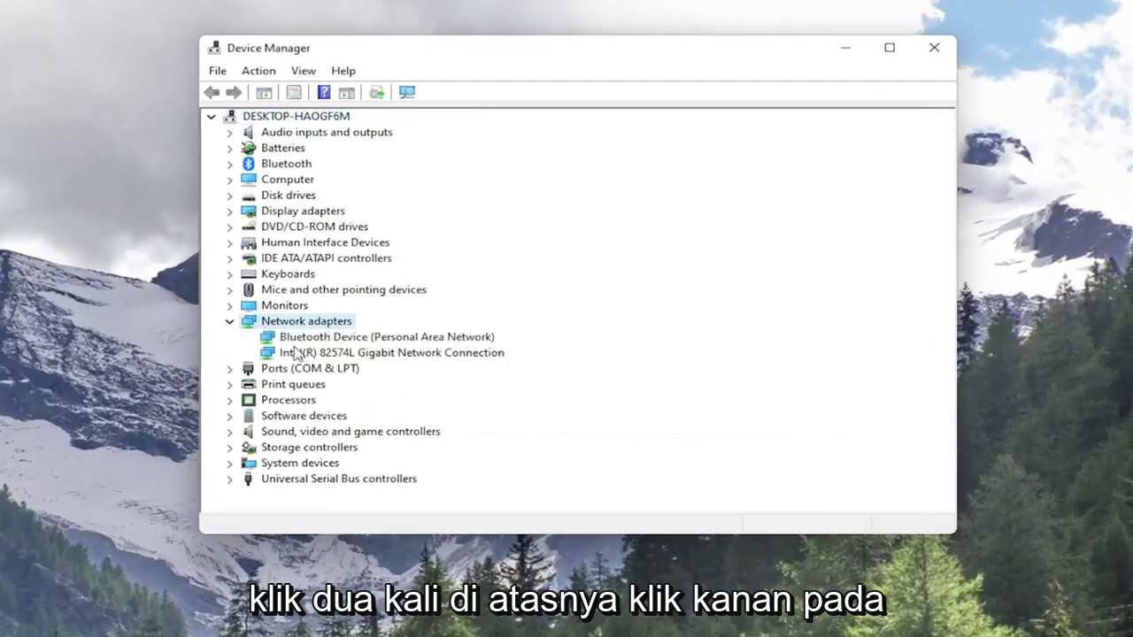
left_click(296, 354)
right_click(336, 365)
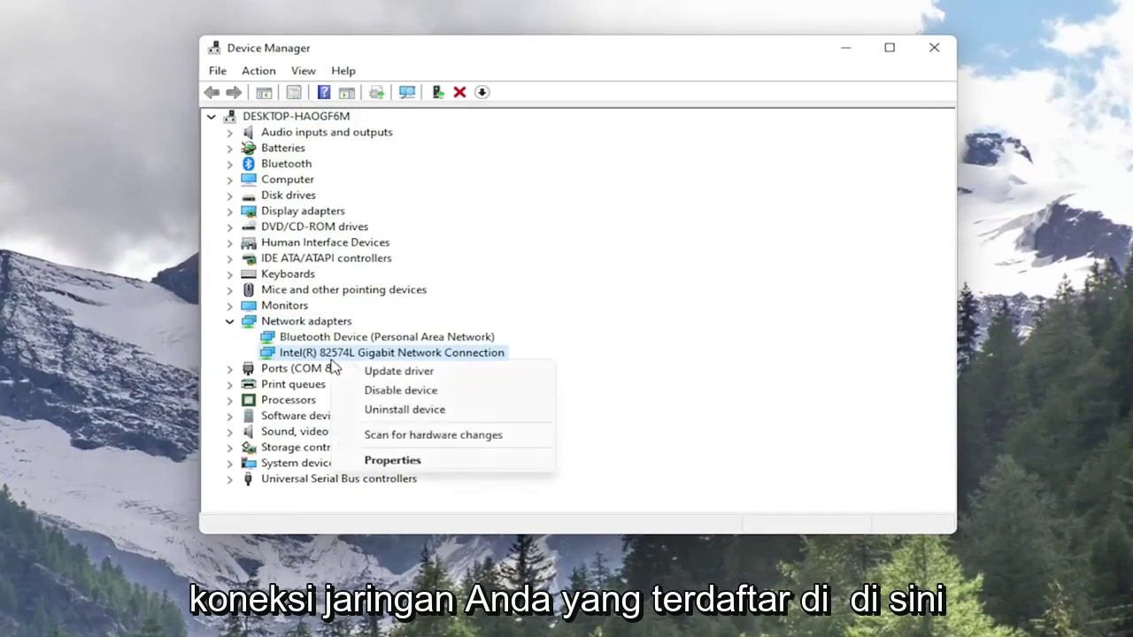
left_click(382, 412)
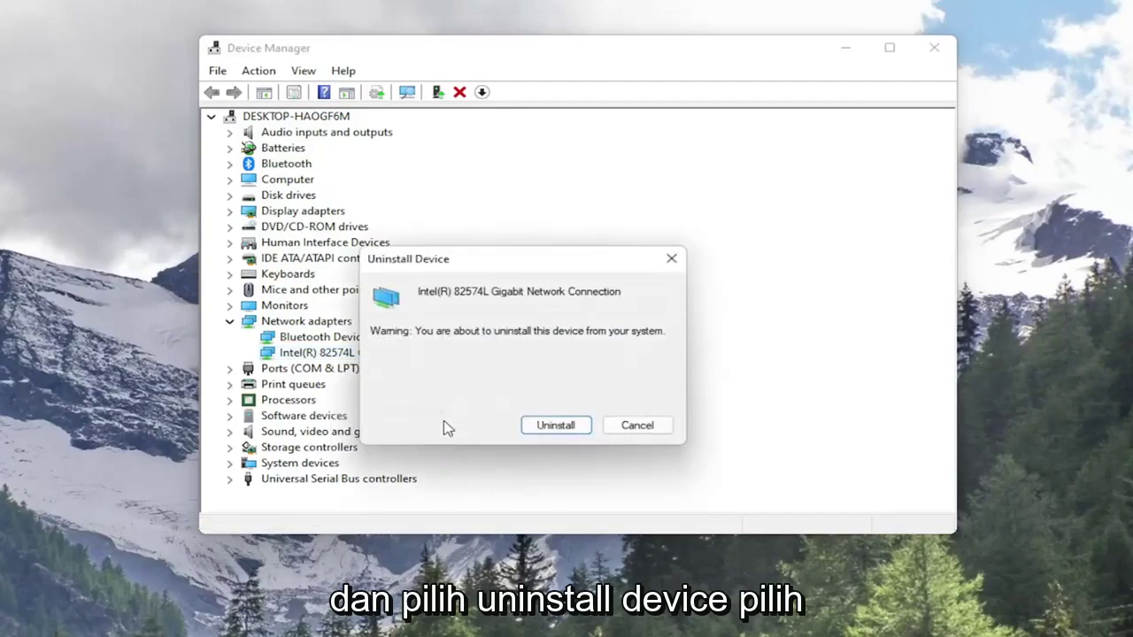
left_click(550, 427)
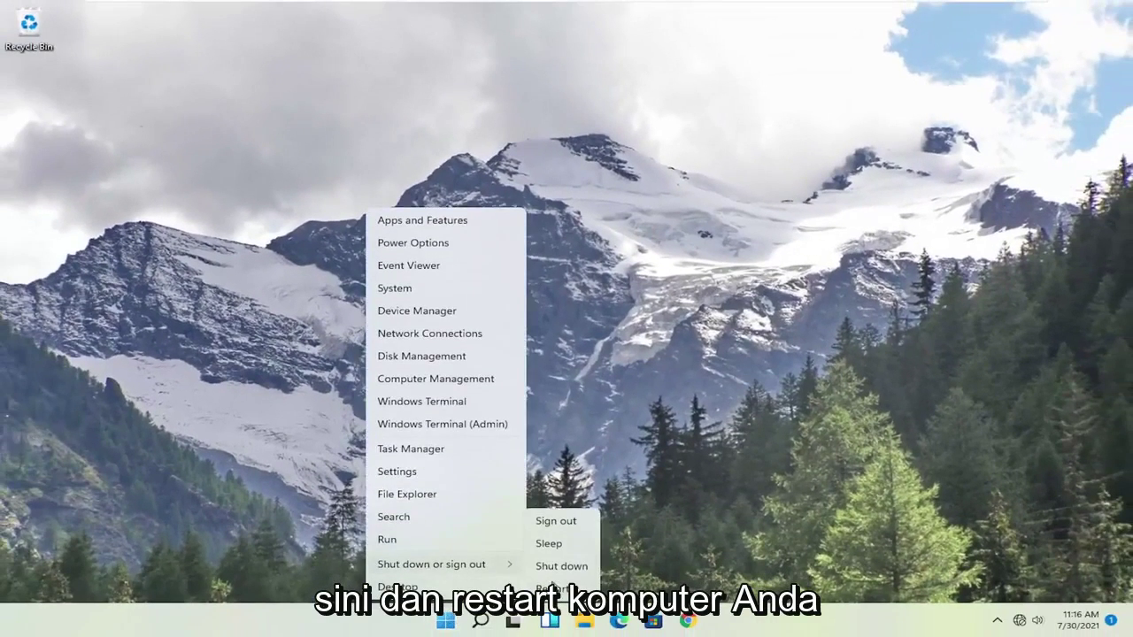
Restart Windows, then search Start for 'settings' and open the Settings app
left_click(554, 588)
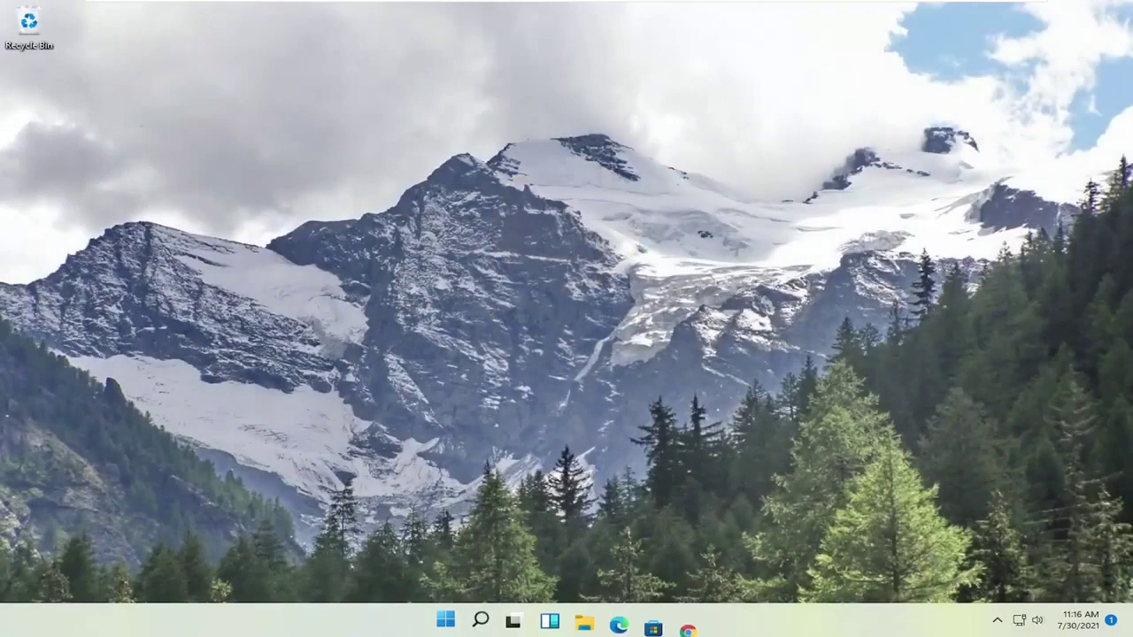
left_click(1027, 621)
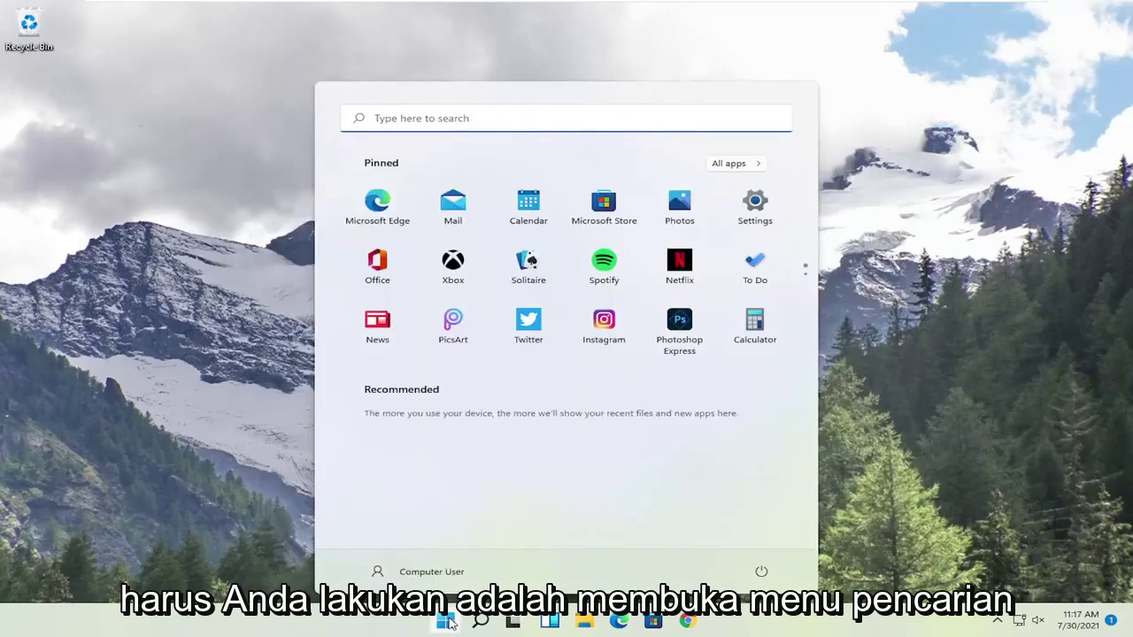
type("settings")
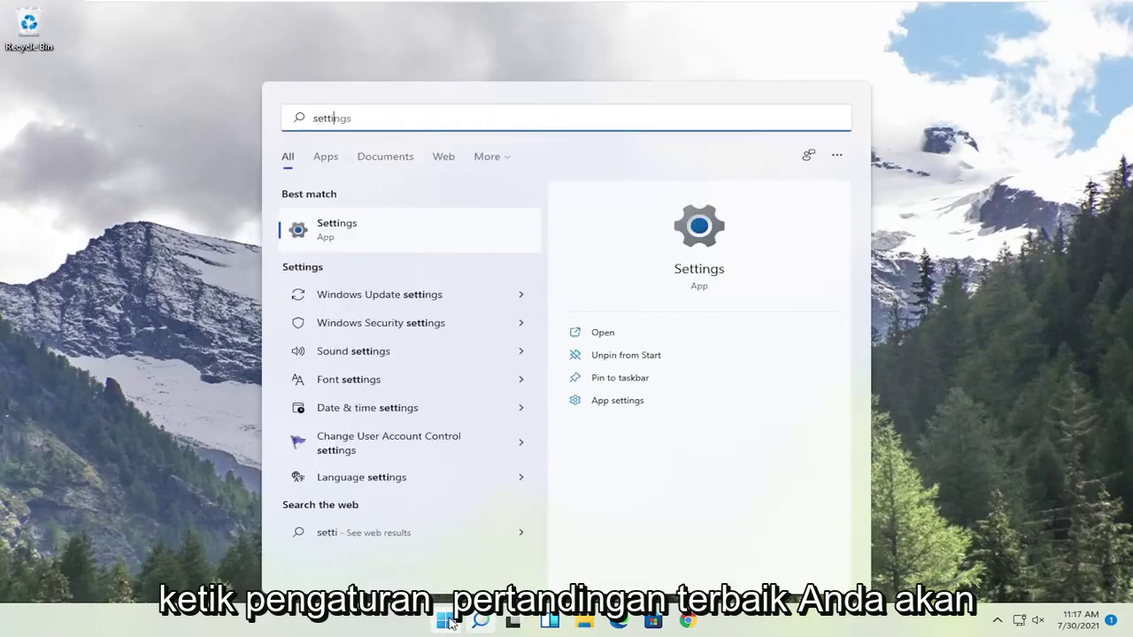
left_click(355, 228)
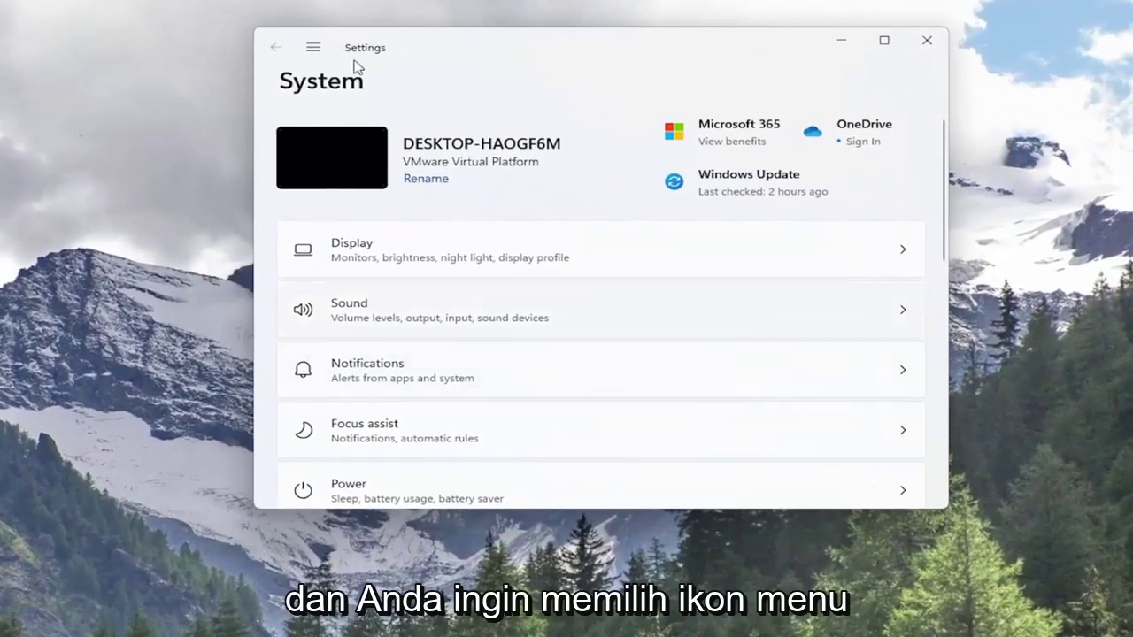
In Network & internet > Advanced network settings > Network reset, choose Reset now and confirm Yes
left_click(313, 49)
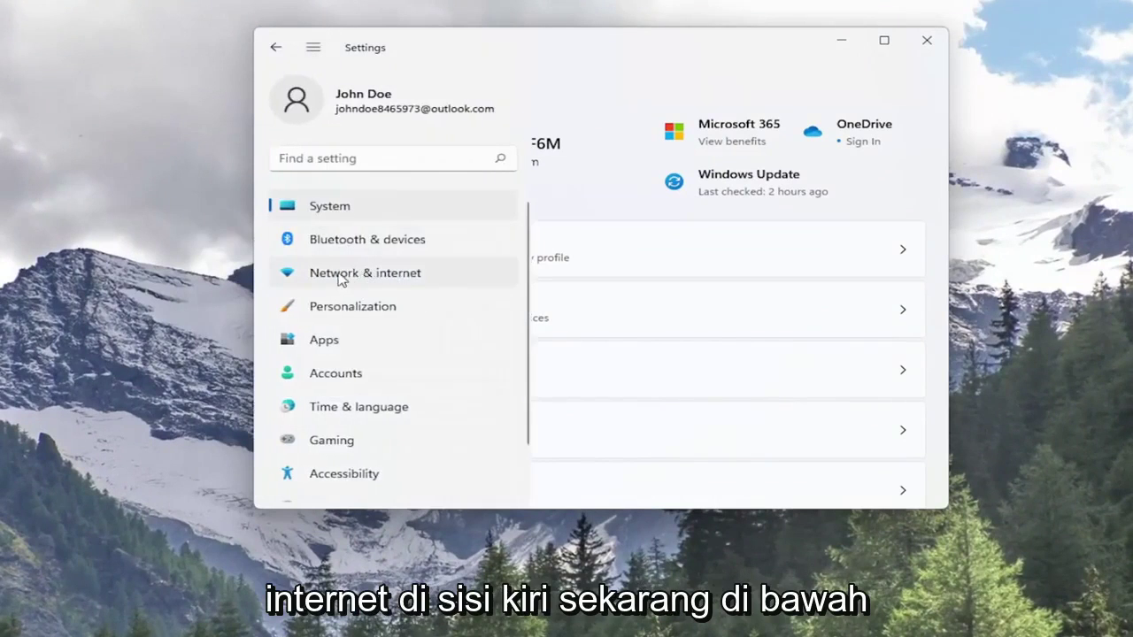
left_click(368, 272)
scroll(468, 289, "down", 5)
left_click(357, 283)
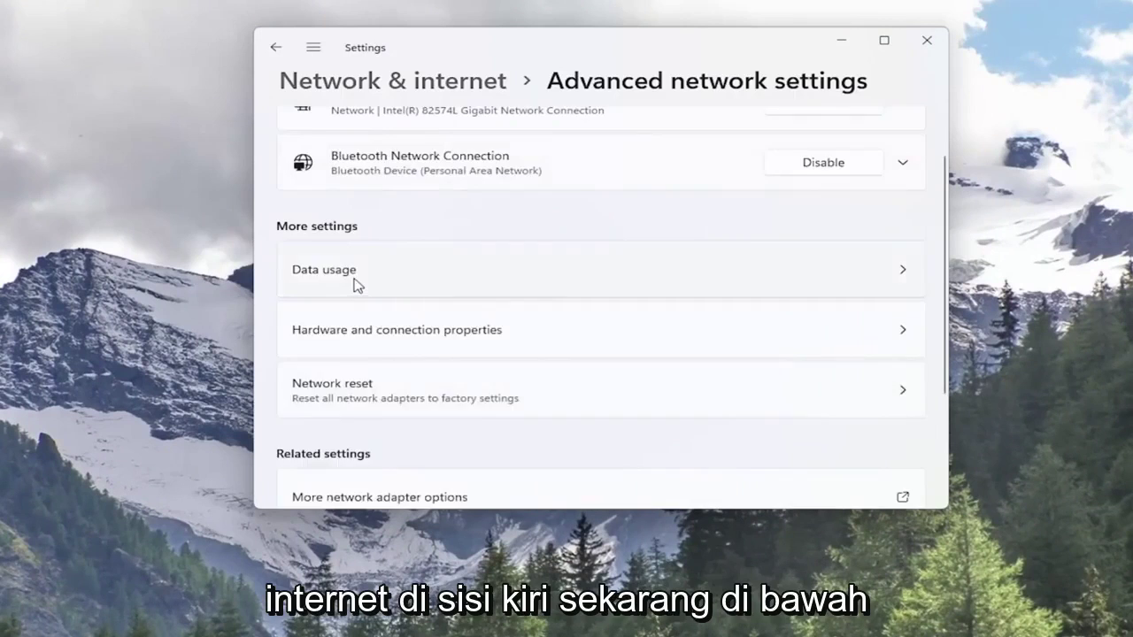
scroll(323, 308, "up", 1)
scroll(323, 308, "down", 1)
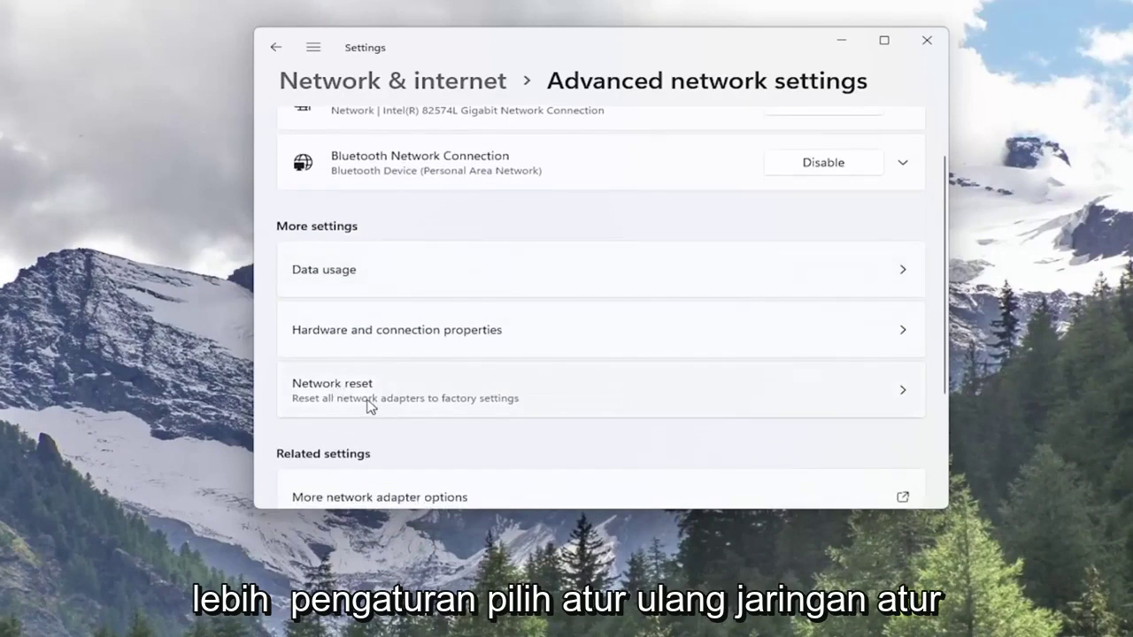
left_click(407, 410)
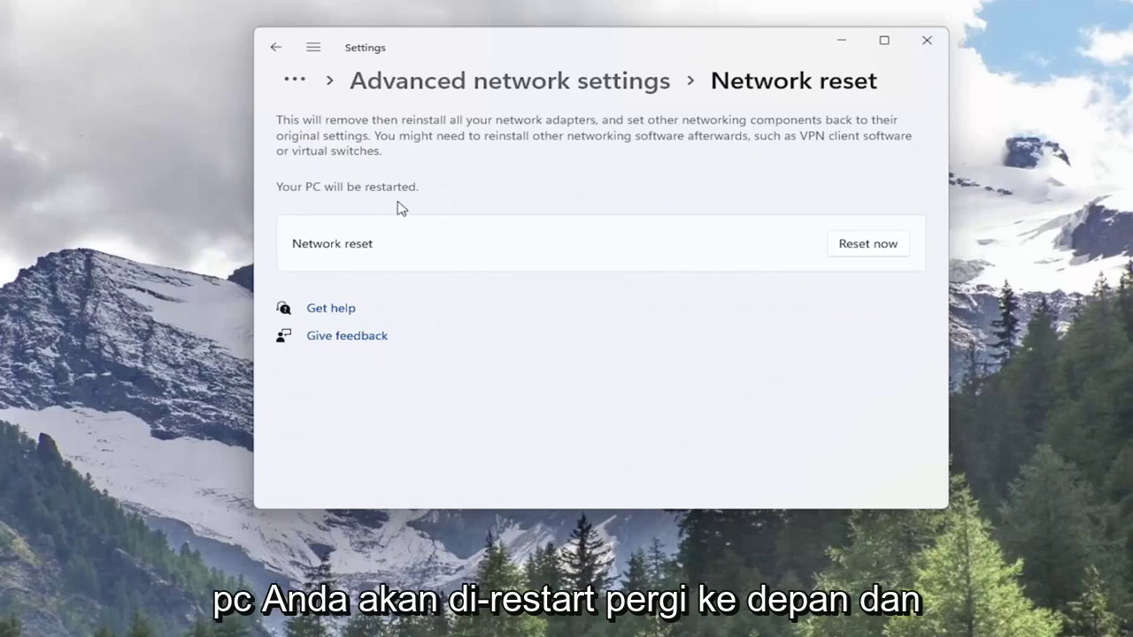
left_click(879, 253)
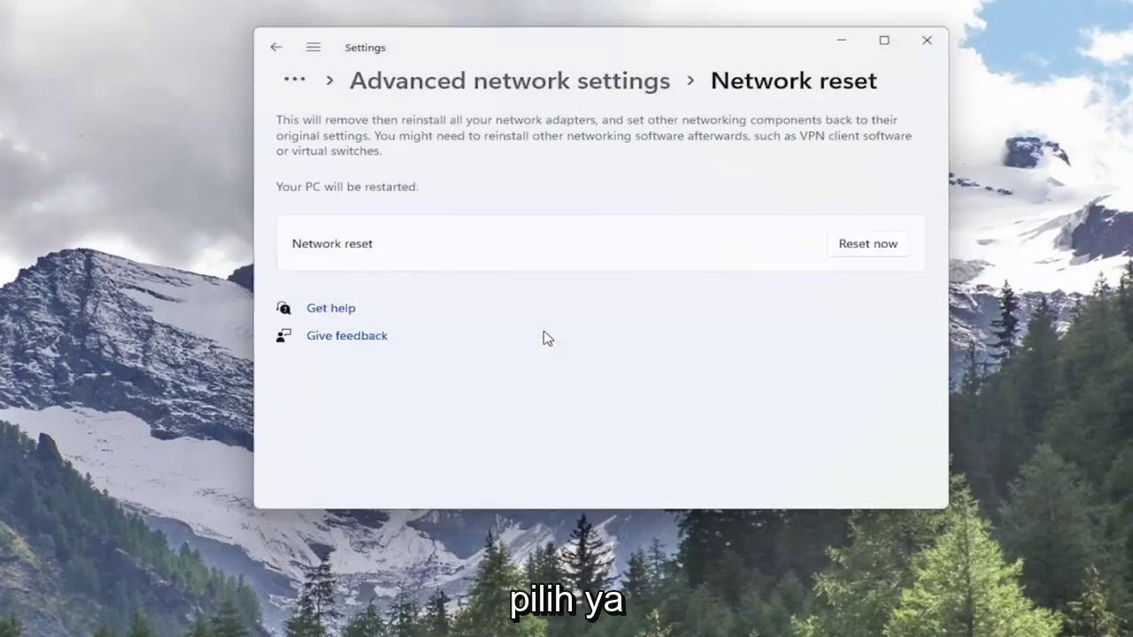
left_click(543, 330)
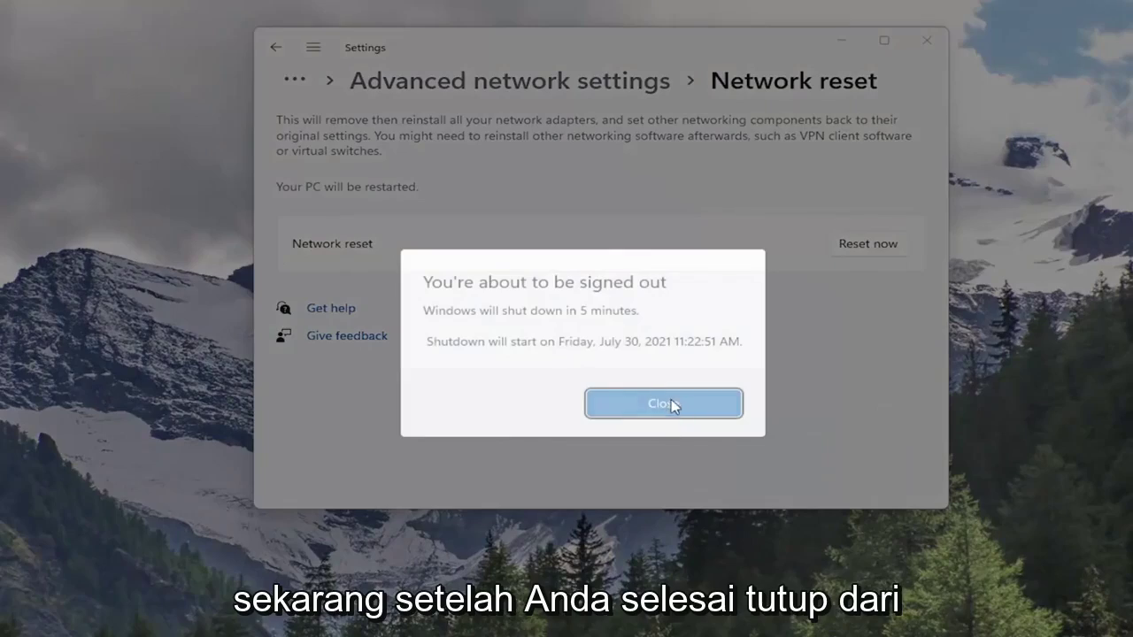
Close the sign-out warning and restart Windows immediately from the Start button's power menu
left_click(671, 401)
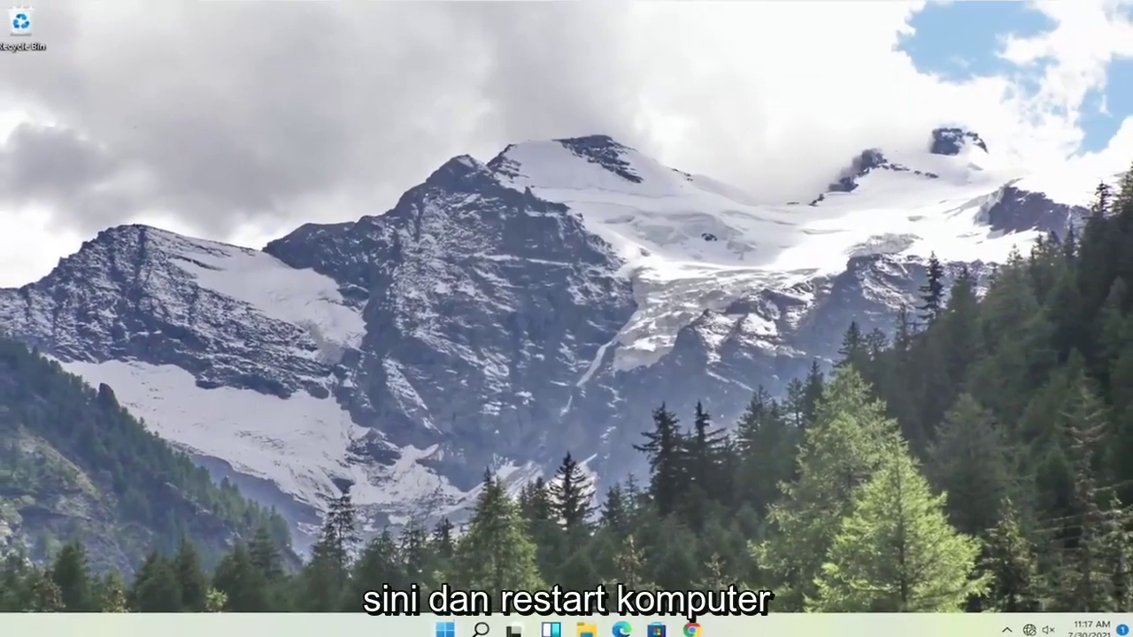
right_click(446, 622)
mouse_move(441, 567)
left_click(567, 588)
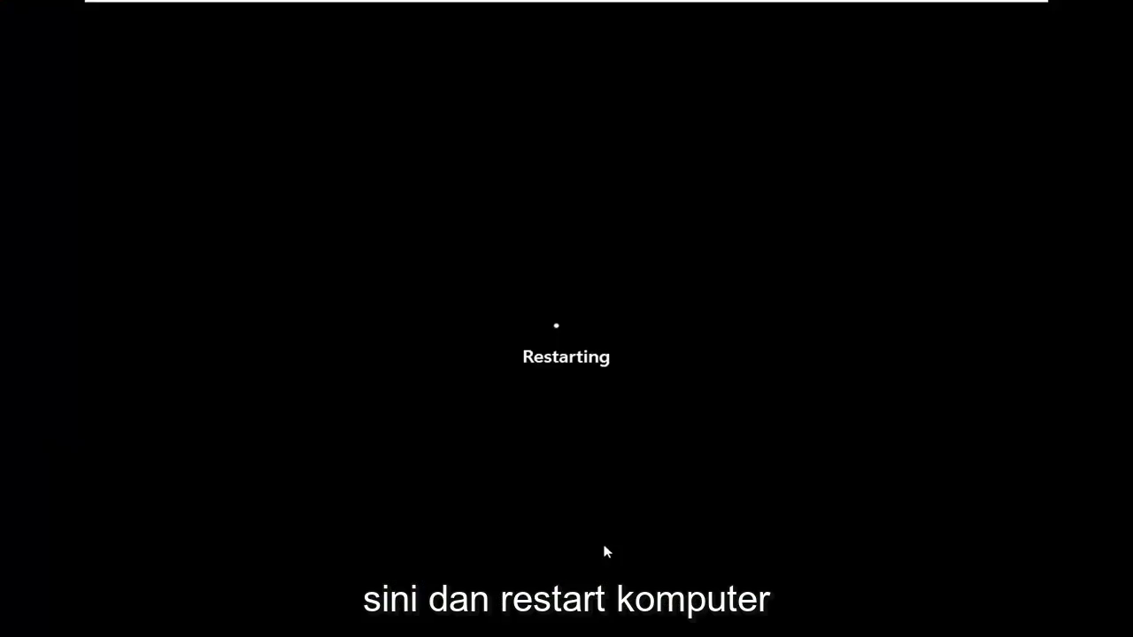